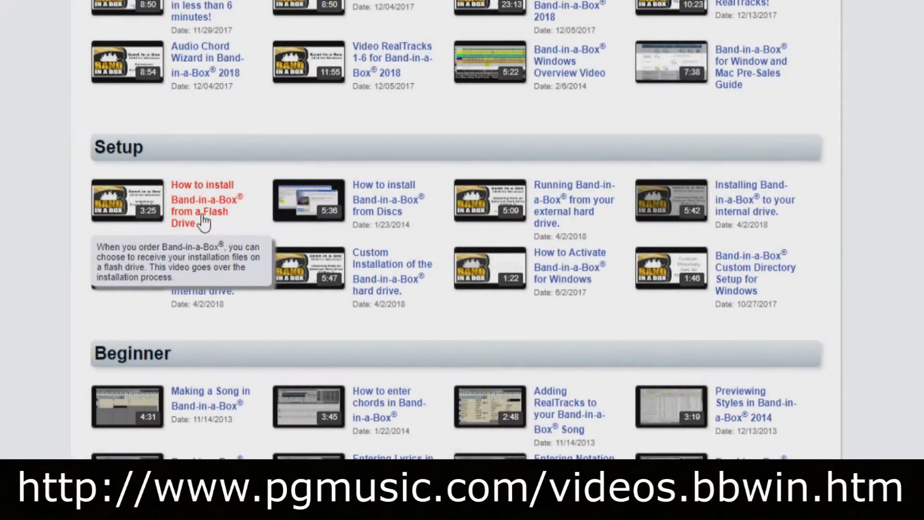
Step: Bring up the pgmusic.com home page featuring Band-in-a-Box 2018 for Windows
mouse_move(290, 214)
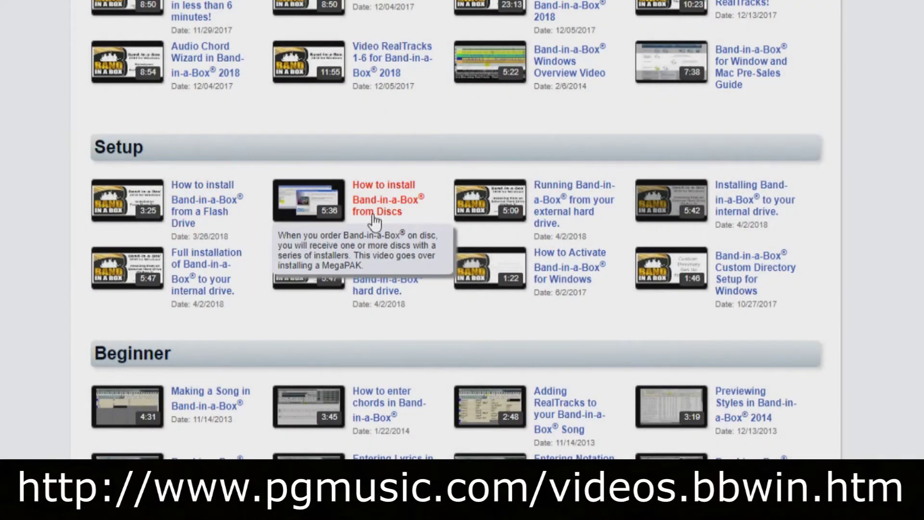
mouse_move(470, 221)
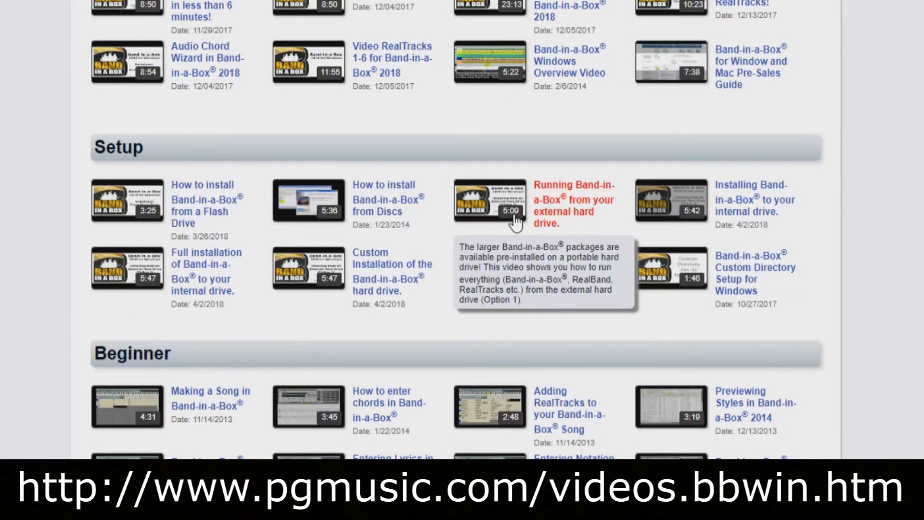
mouse_move(666, 224)
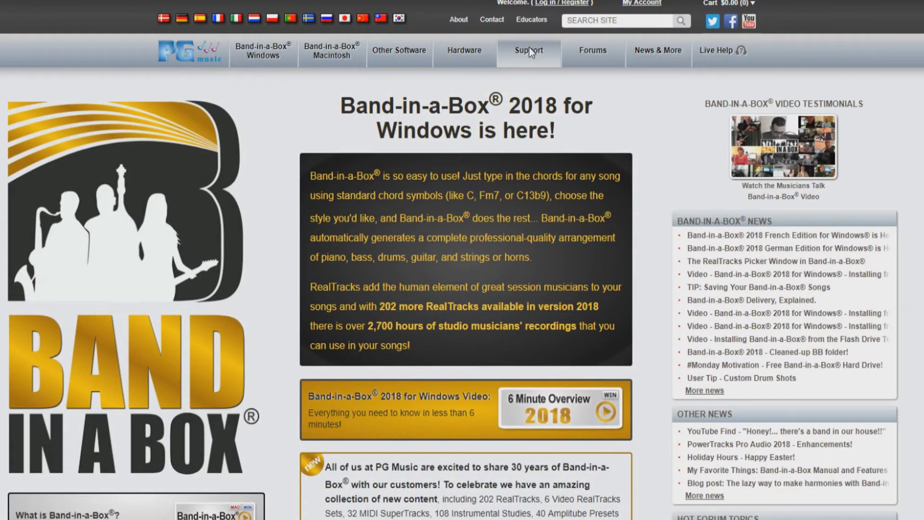
Step: Go to the Support > Videos tutorials page and scroll down to the Setup videos
click(530, 50)
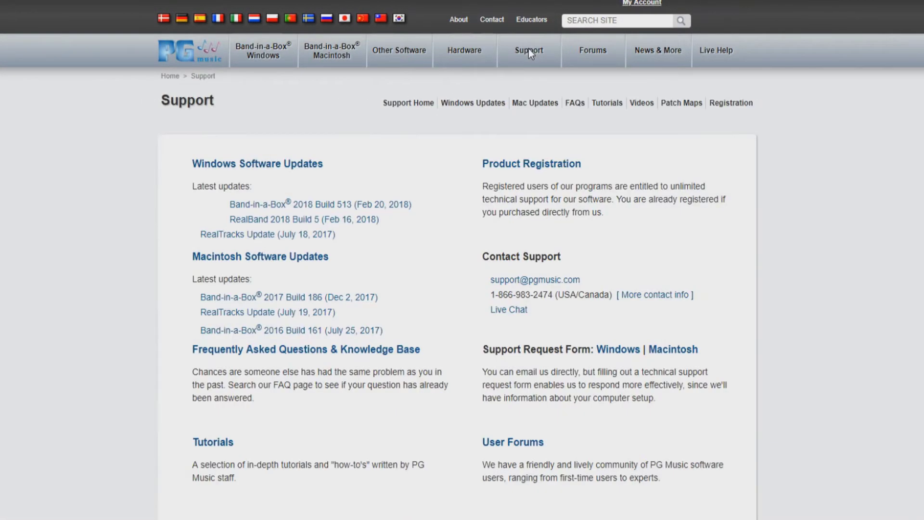
click(642, 104)
scroll(792, 388, down, 4)
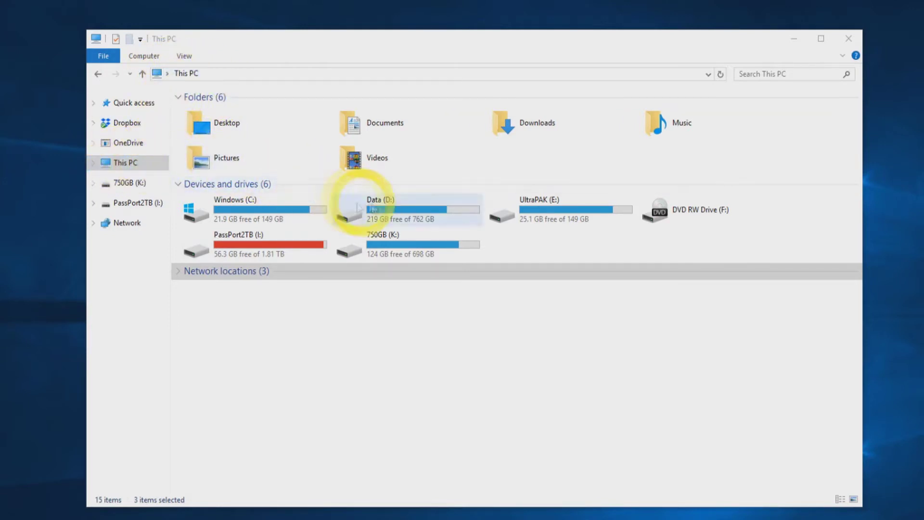
Step: Open the UltraPAK (E:) drive and look inside its bb folder
double_click(547, 215)
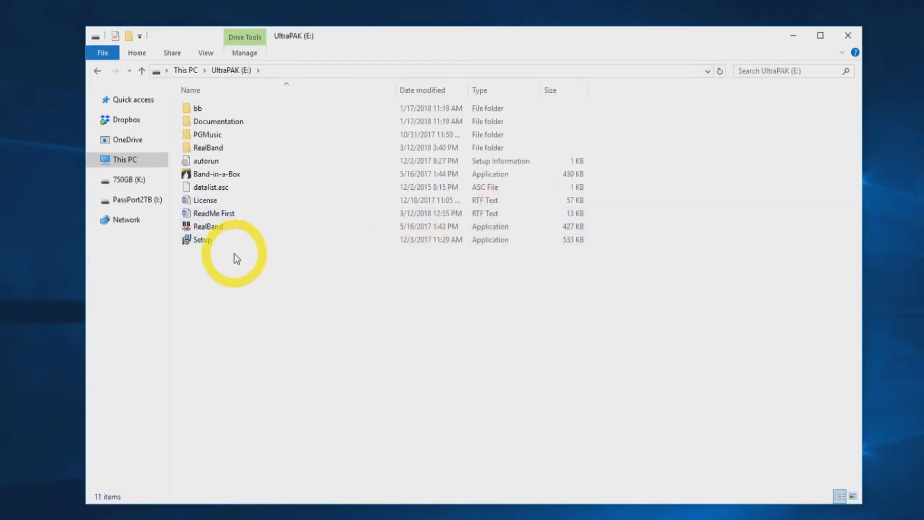
double_click(199, 109)
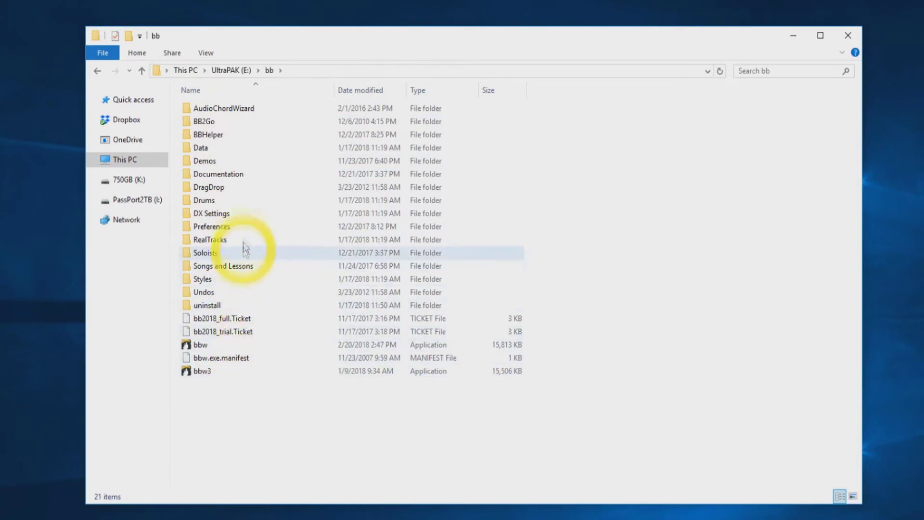
click(97, 71)
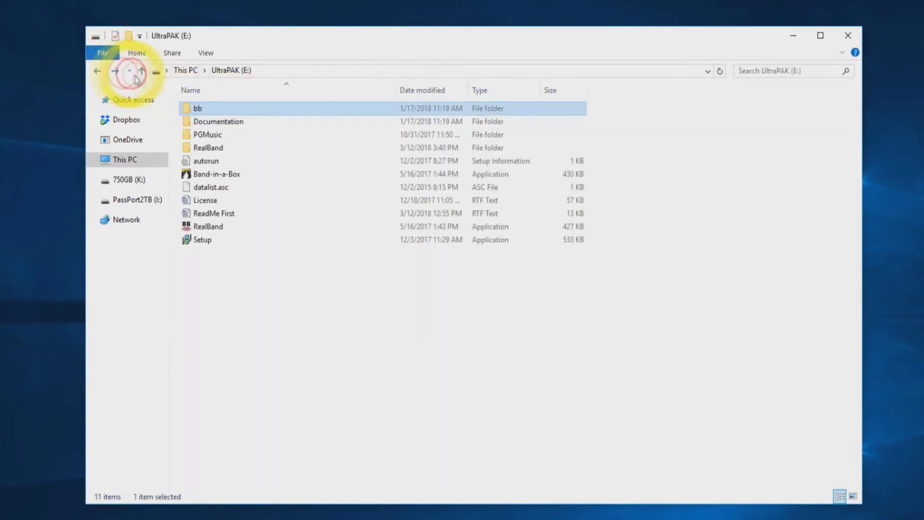
double_click(225, 120)
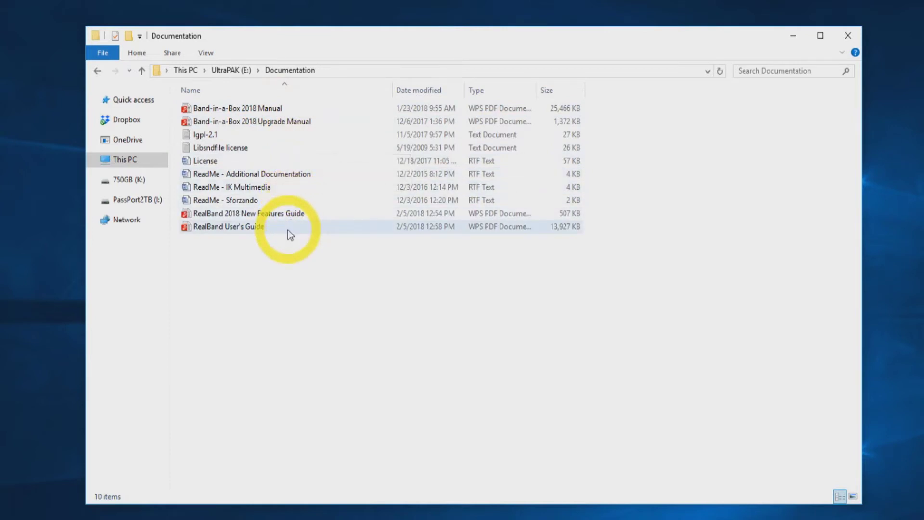
click(96, 70)
double_click(208, 134)
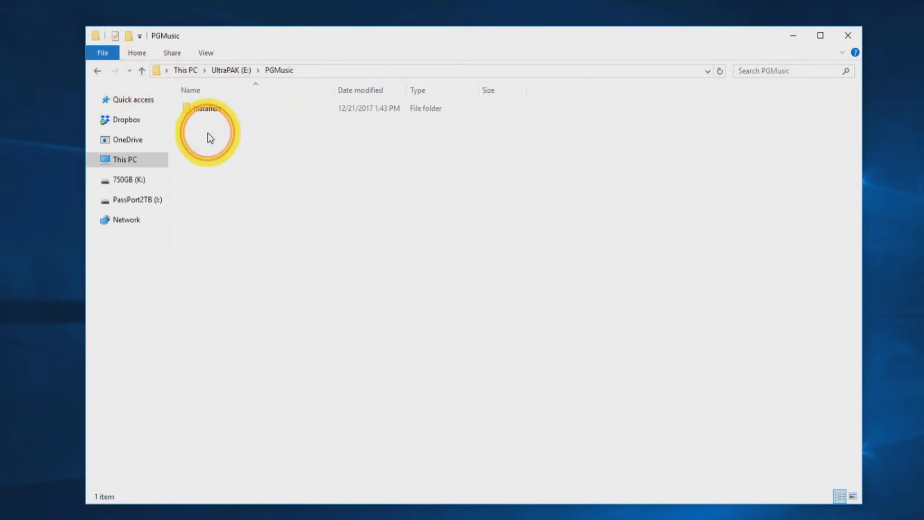
double_click(217, 111)
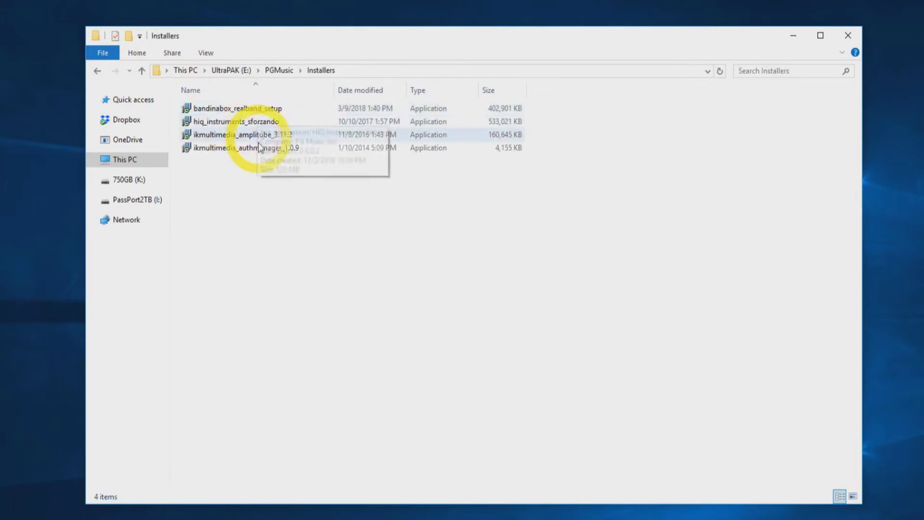
click(102, 72)
click(101, 73)
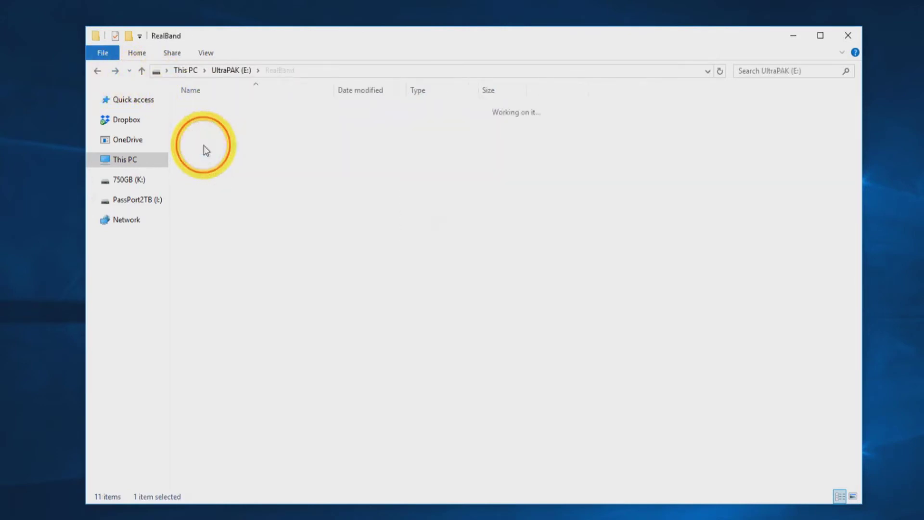
scroll(244, 123, down, 19)
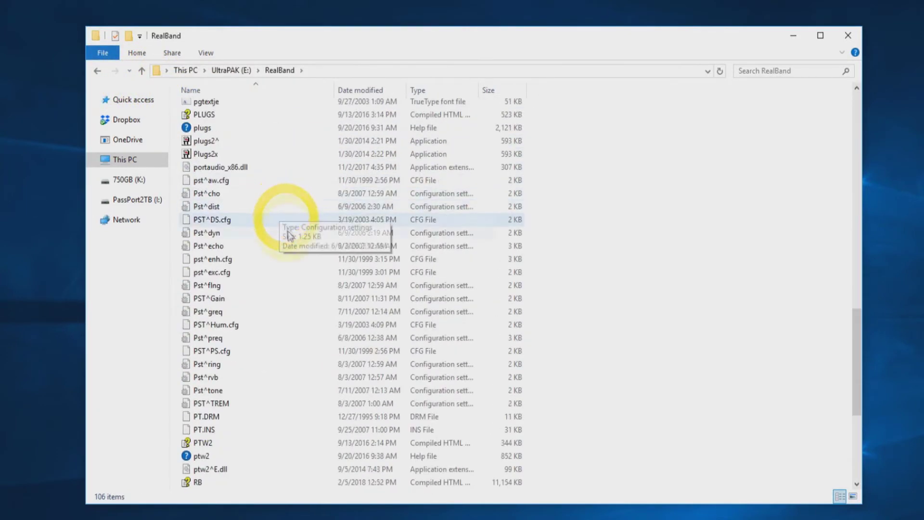
scroll(299, 255, down, 6)
scroll(304, 265, up, 20)
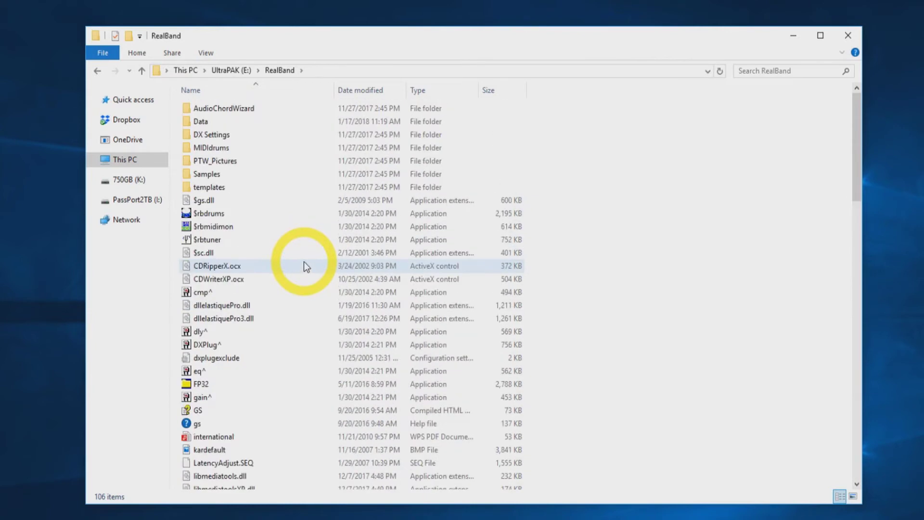
click(97, 71)
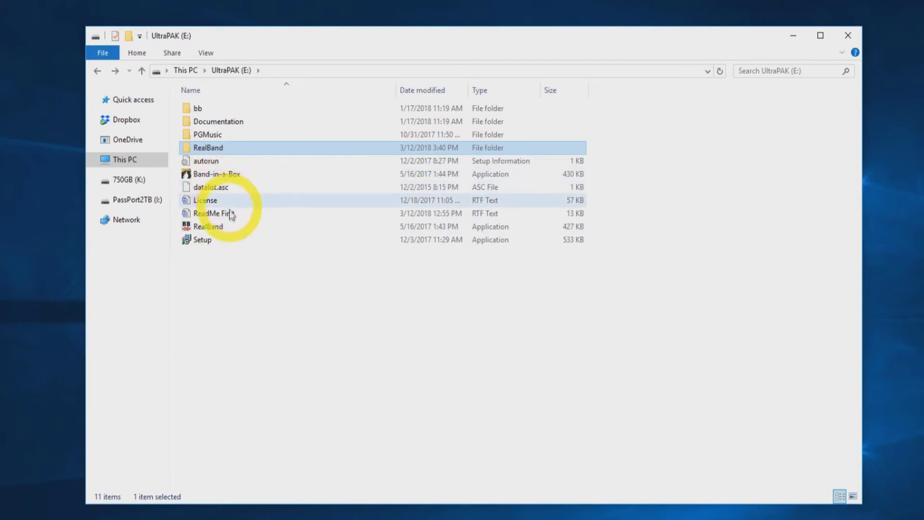
mouse_move(207, 241)
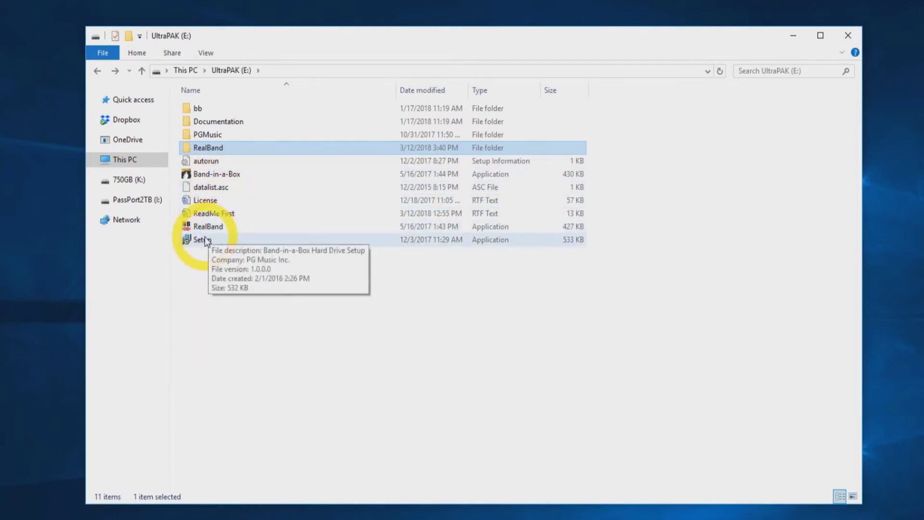
Step: Launch Setup from UltraPAK (E:) and continue past Information, keeping the full-installation components
click(207, 242)
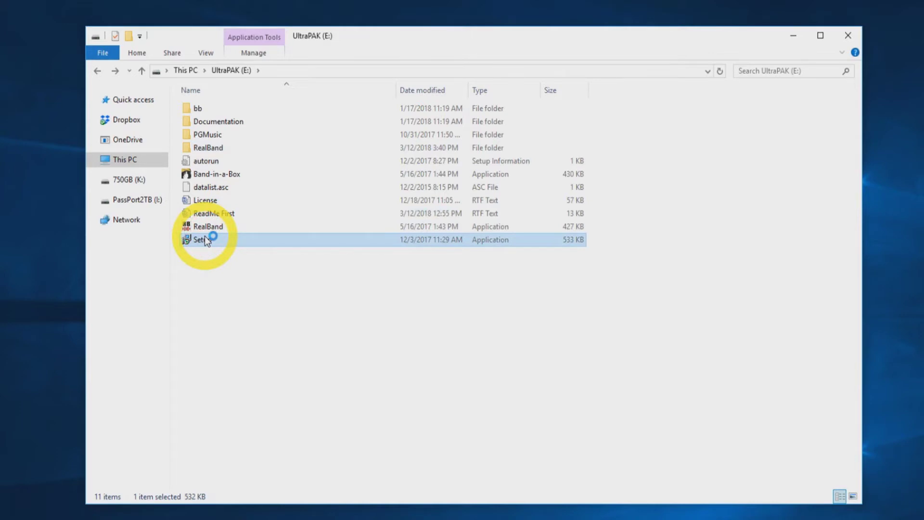
double_click(207, 241)
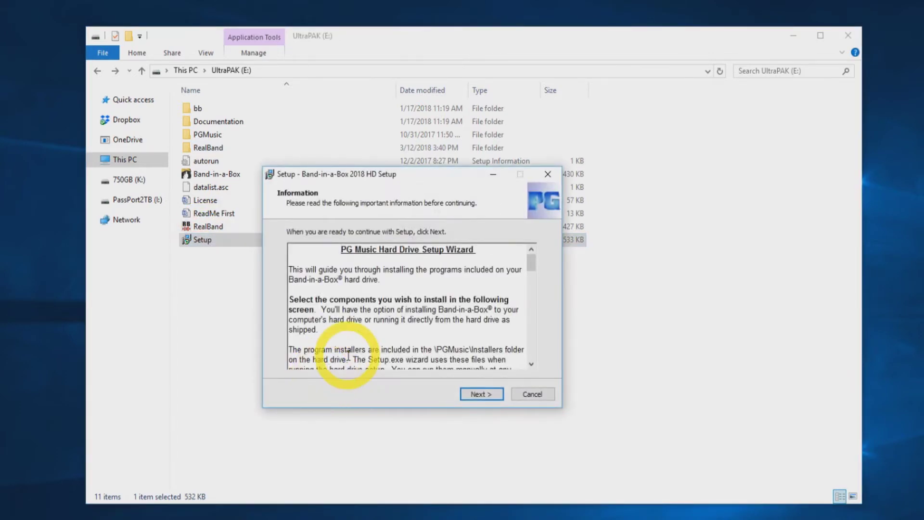
drag(532, 264, 528, 373)
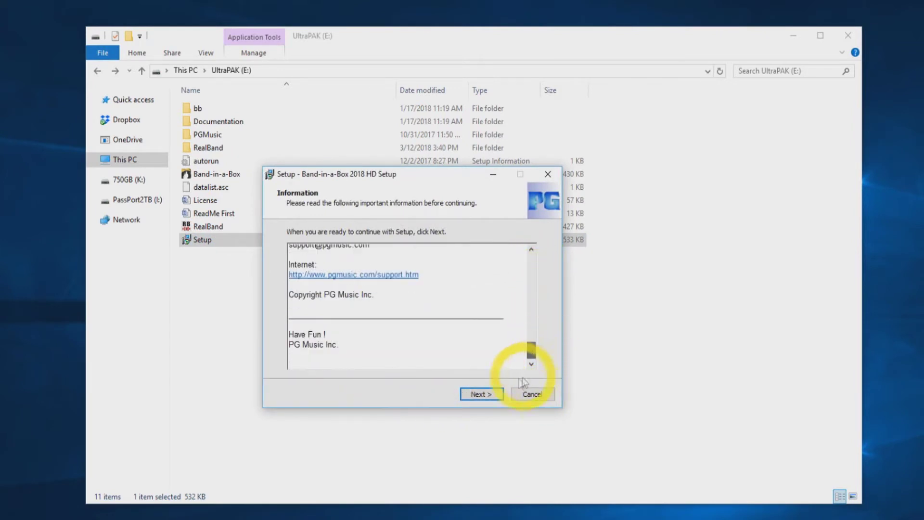
click(481, 395)
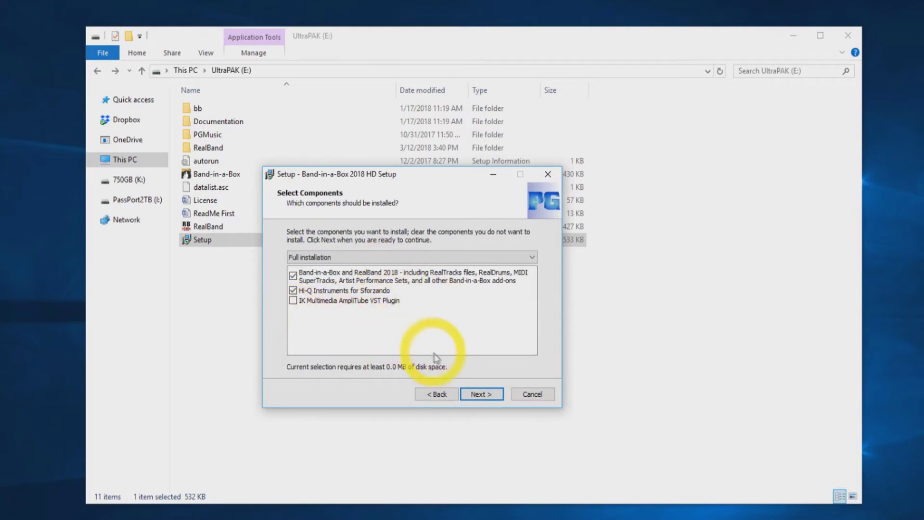
click(472, 395)
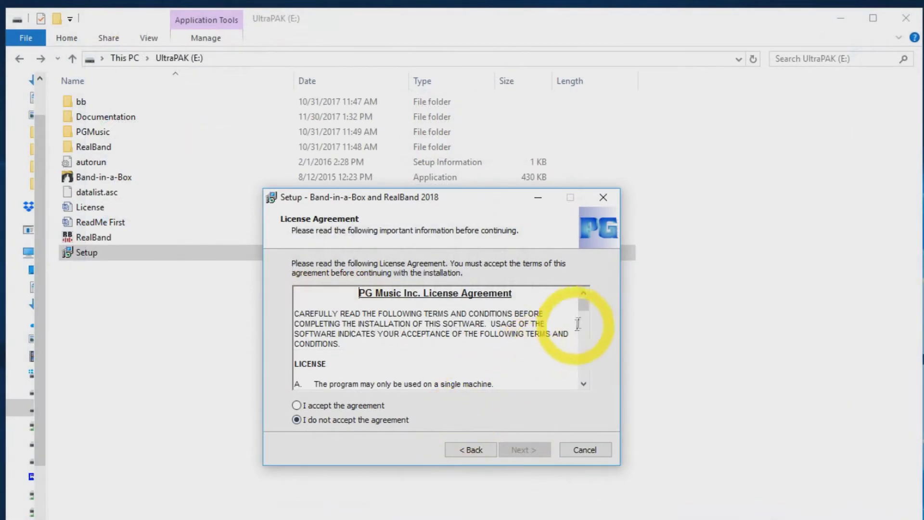
Step: Accept the PG Music license agreement and read the installation Options information
drag(585, 306, 597, 376)
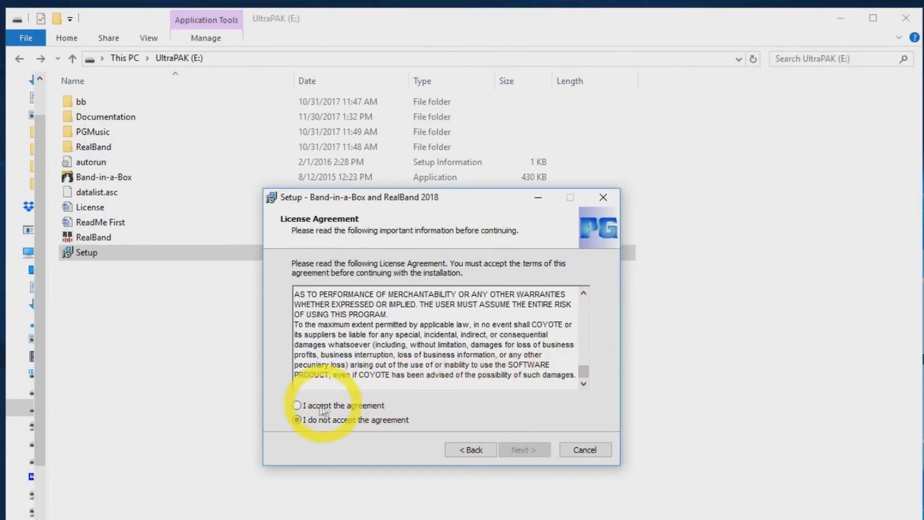
click(297, 405)
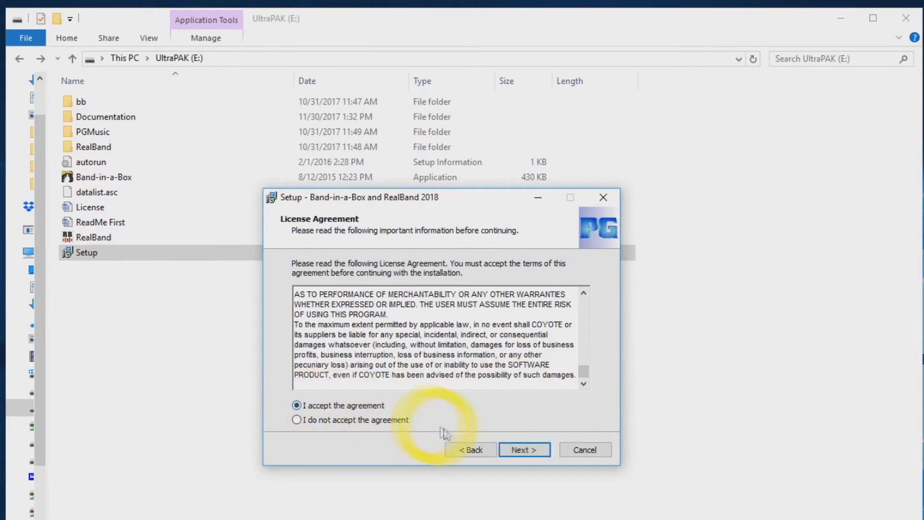
click(510, 450)
drag(511, 319, 511, 371)
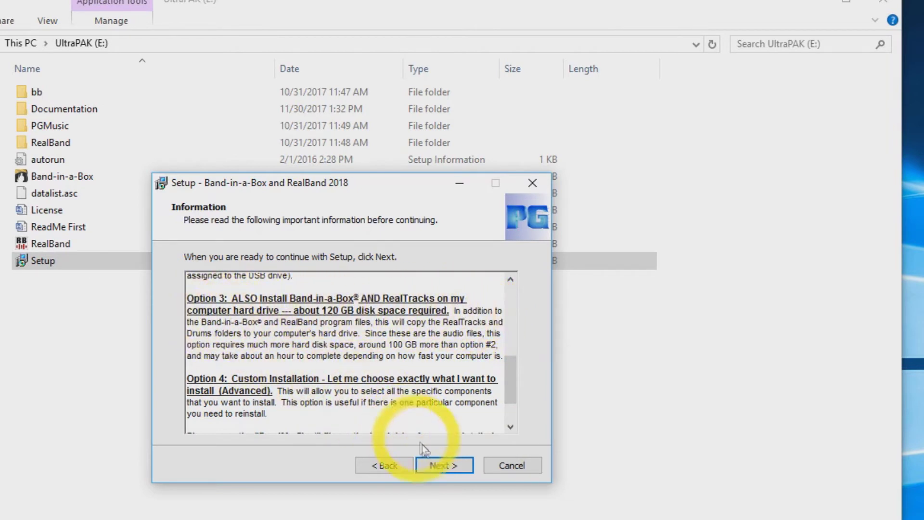
Step: Choose the 120 GB install of Band-in-a-Box and RealTracks on the computer hard drive
click(442, 465)
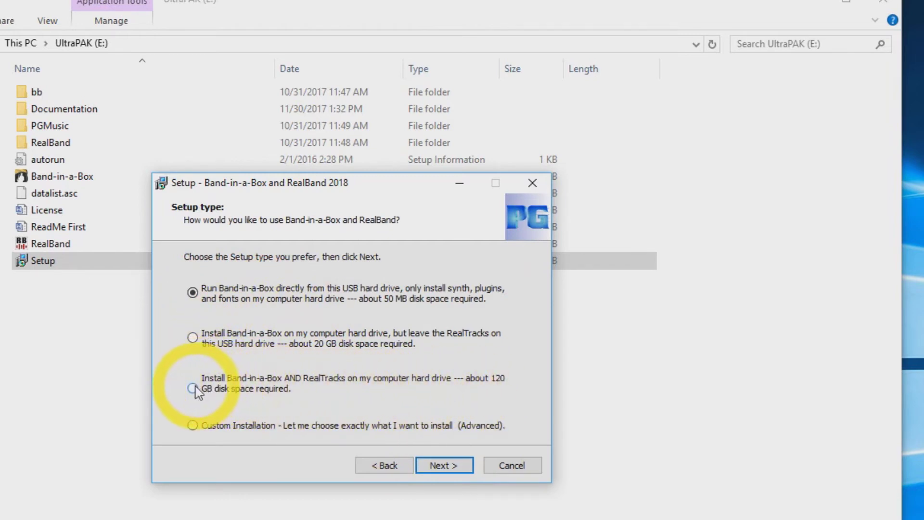
click(438, 465)
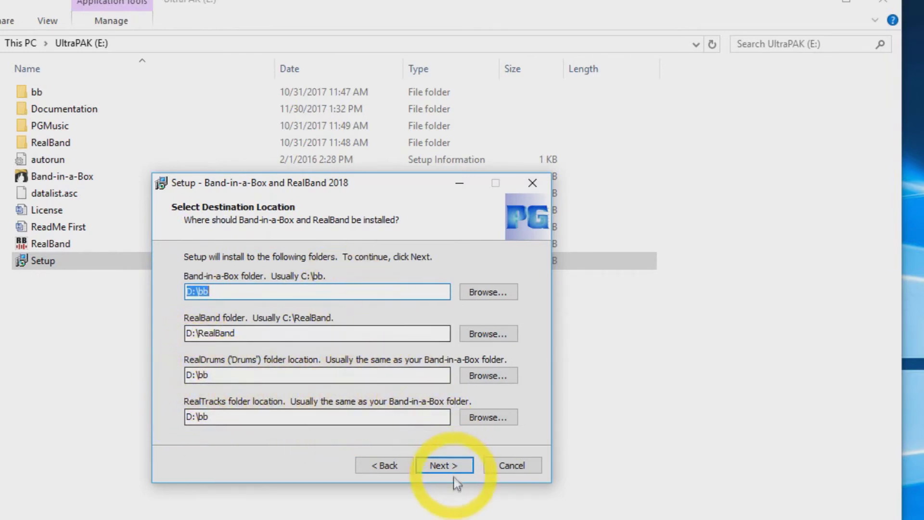
Step: Keep D:\bb and D:\RealBand as the destination folders
click(443, 467)
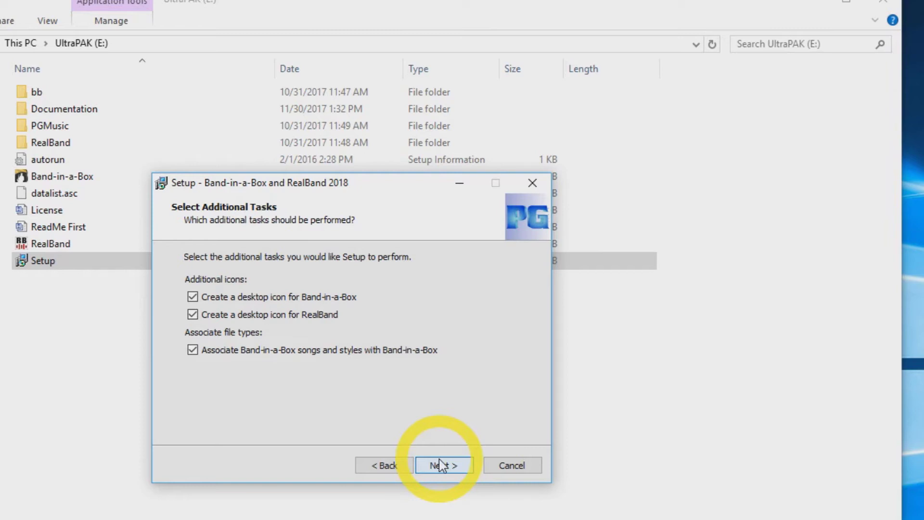
Step: Keep desktop icons and file associations, then install, accepting the 120 GB disk space warning
click(441, 465)
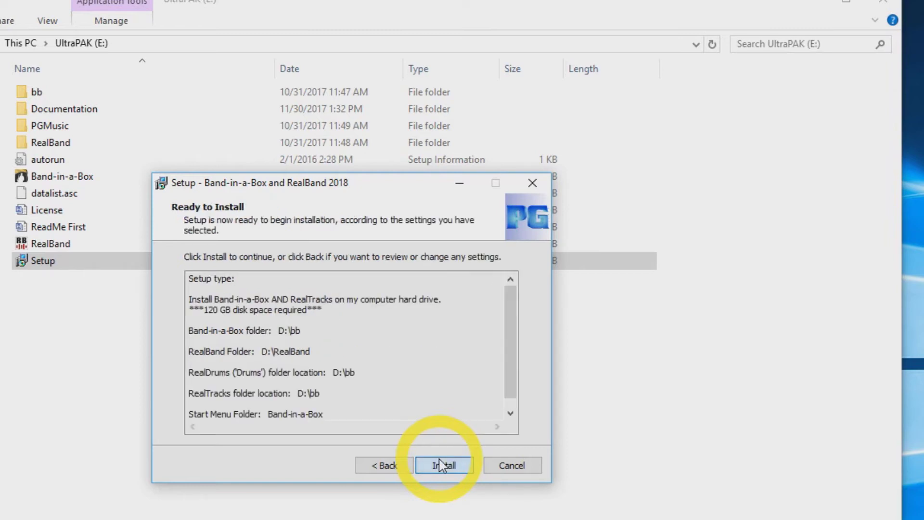
click(441, 465)
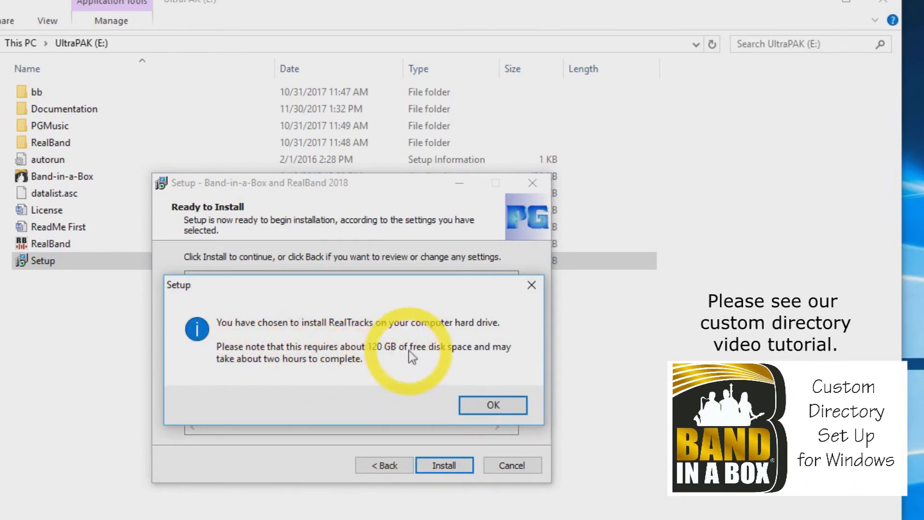
click(491, 407)
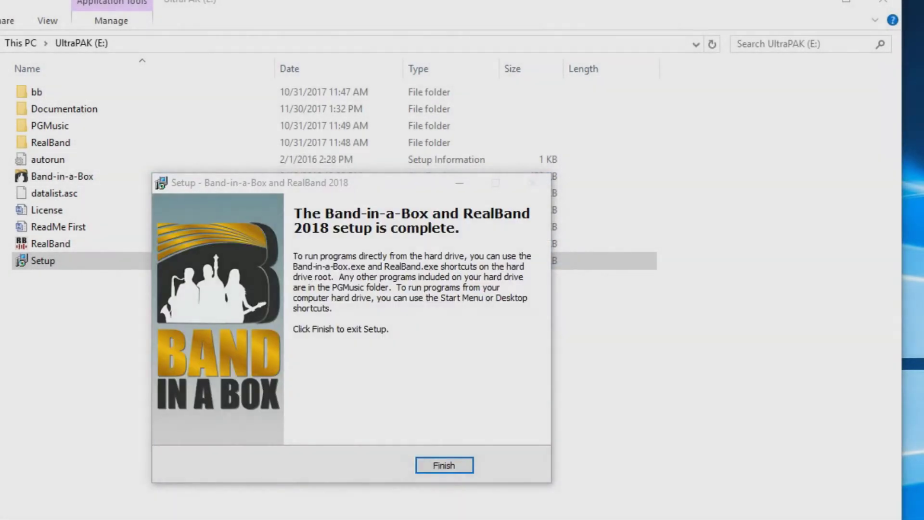
Step: Finish the Band-in-a-Box and RealBand 2018 setup and the hard drive setup wizard
click(438, 467)
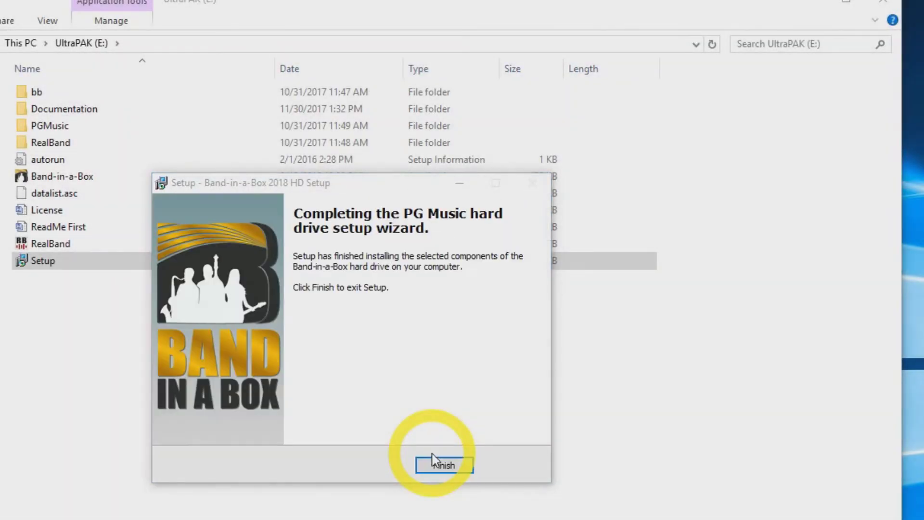
click(443, 465)
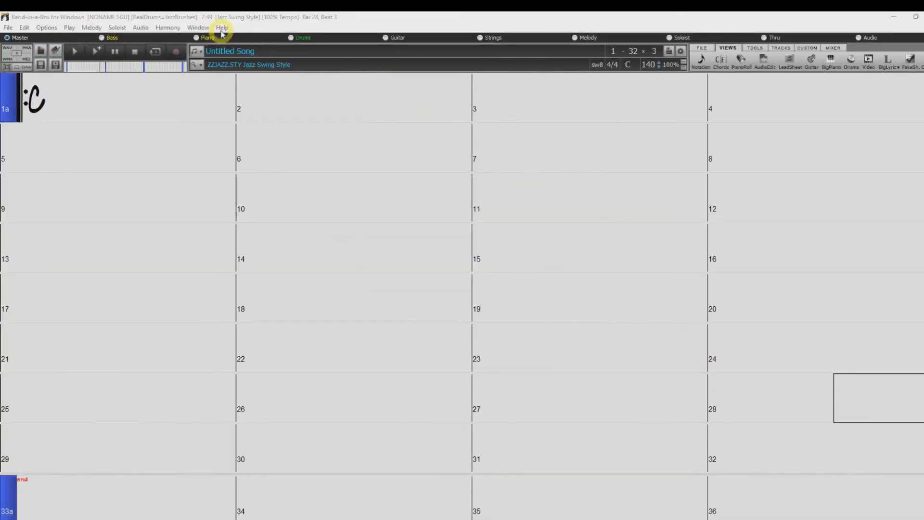
Step: Open the Band-in-a-Box Activation dialog from the Help menu
click(222, 29)
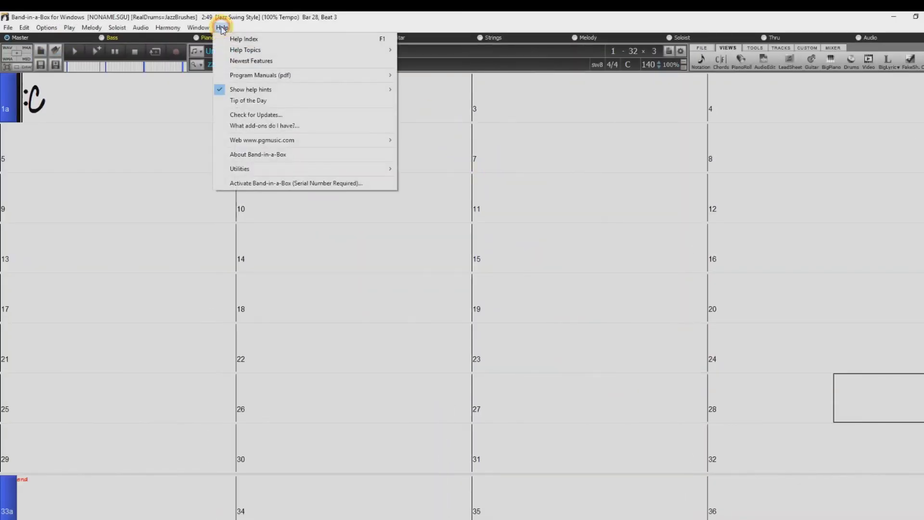
click(285, 185)
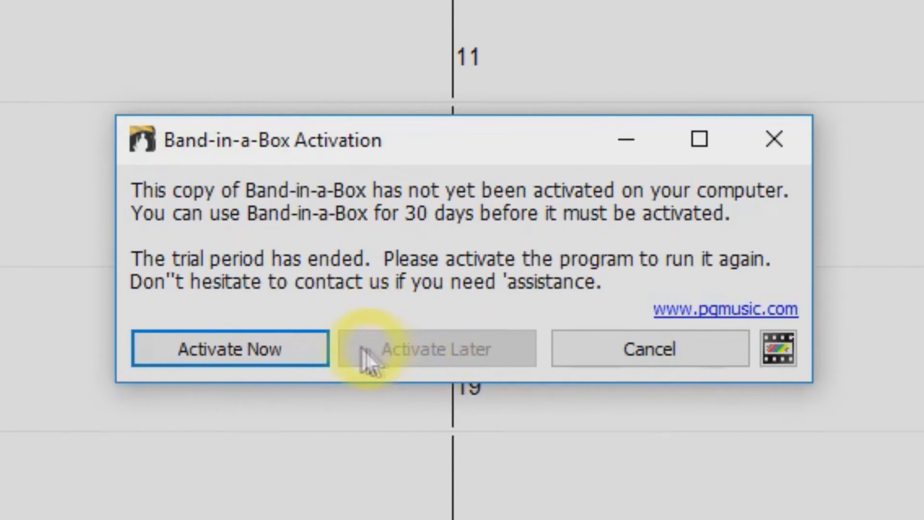
Step: Choose Activate Now and enter the serial number in its two parts for online activation
click(246, 354)
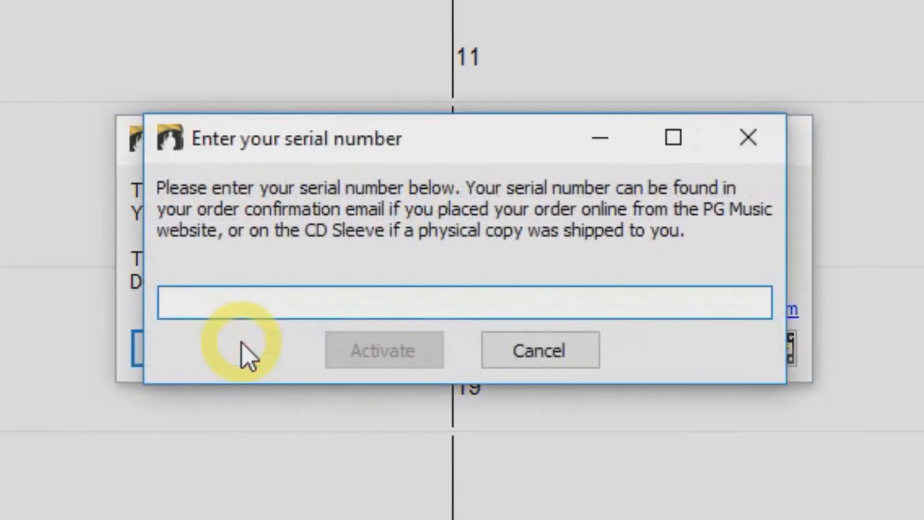
text(1234-5678-9098-7654-)
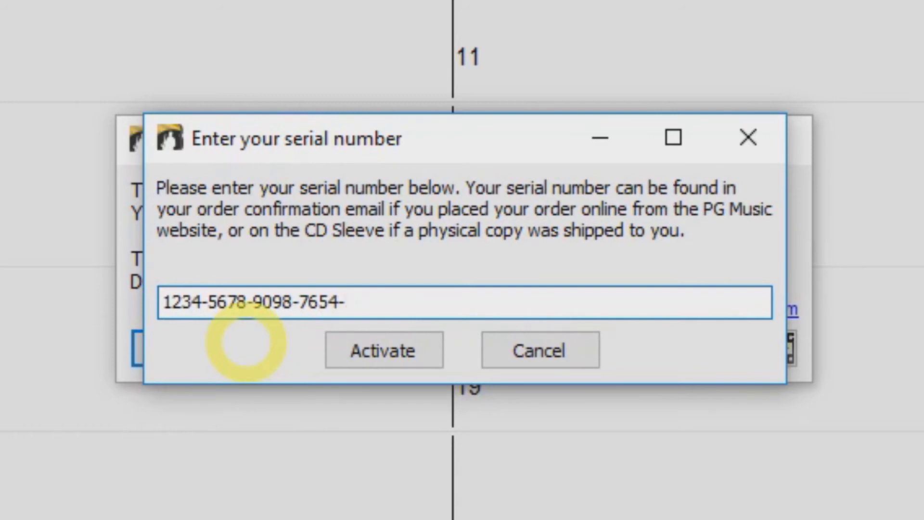
click(355, 351)
text(1)
click(367, 351)
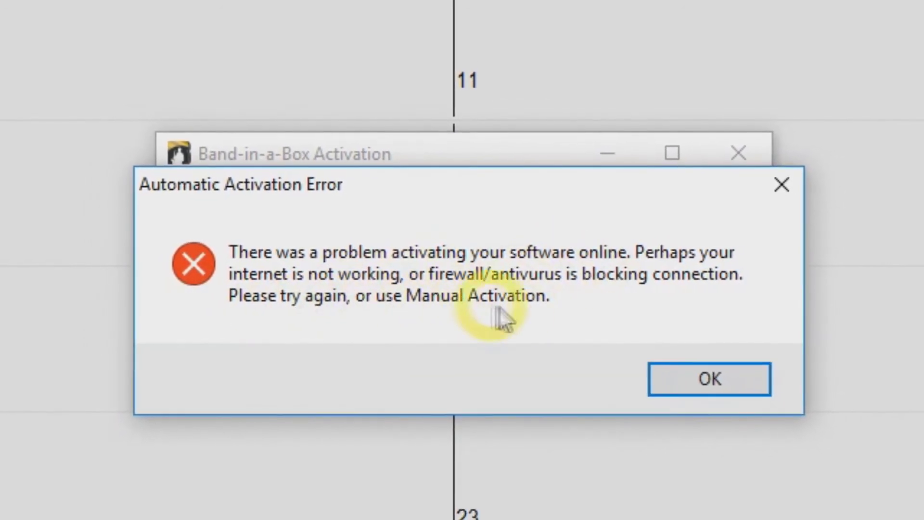
Step: Dismiss the Automatic Activation Error, check the toll-free phone number, and switch to activating with a code
click(693, 382)
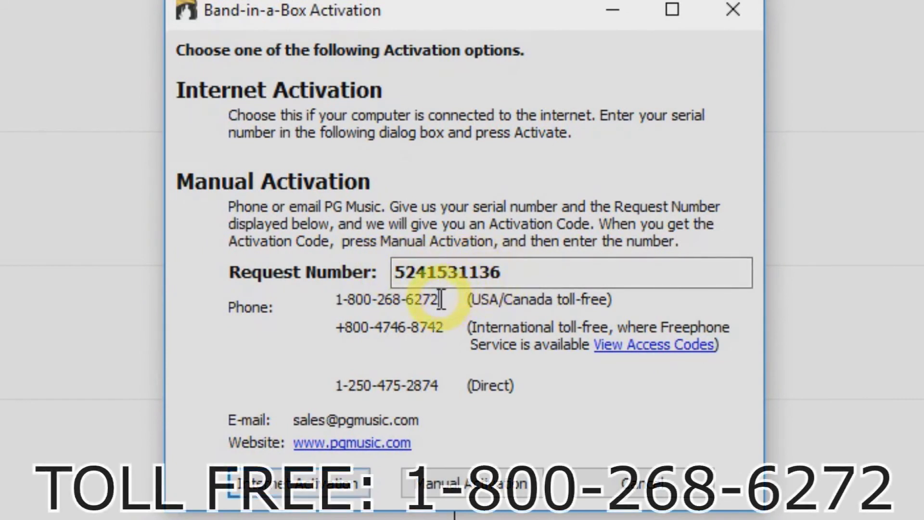
drag(441, 300, 432, 299)
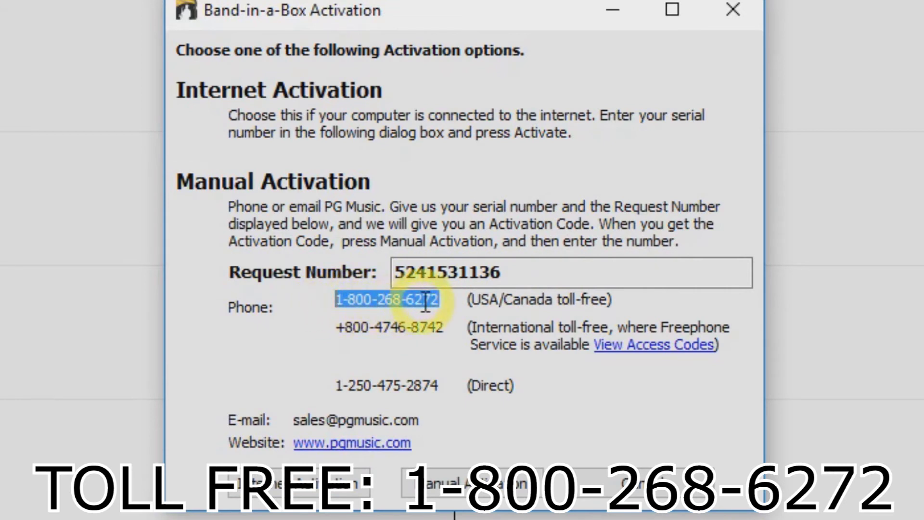
click(343, 301)
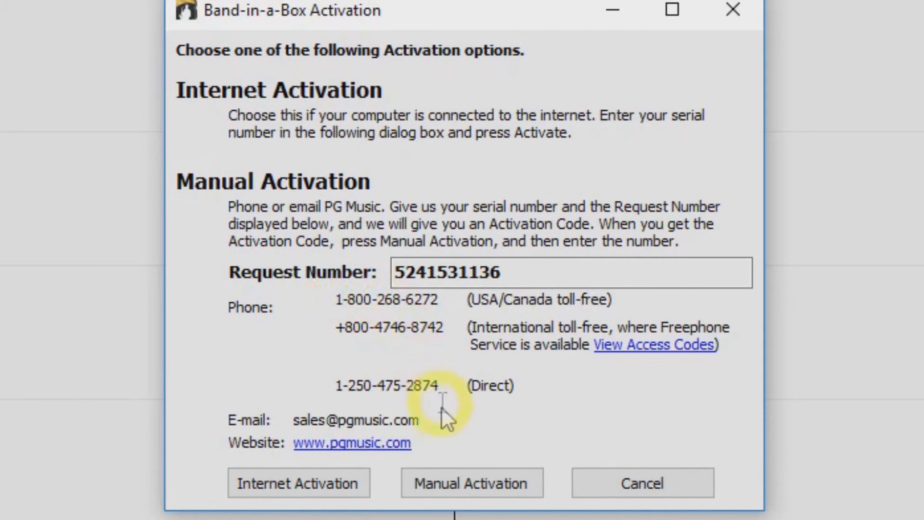
click(456, 473)
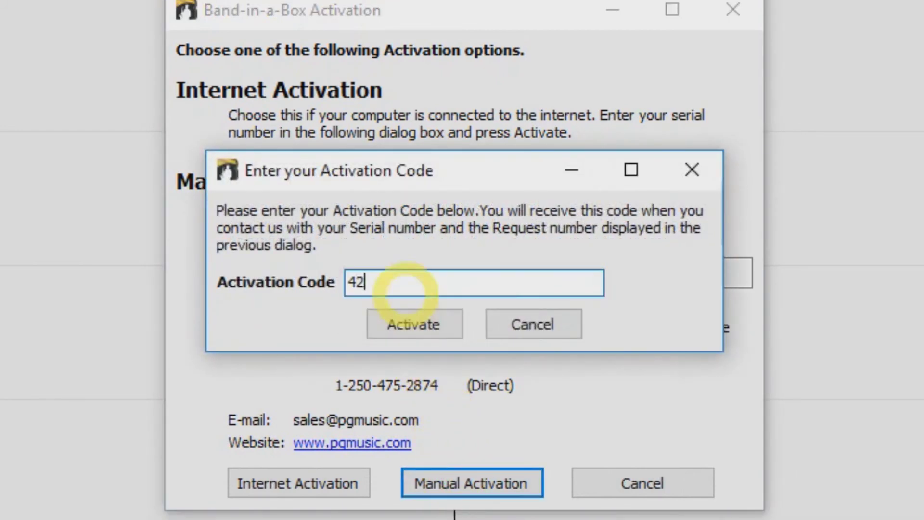
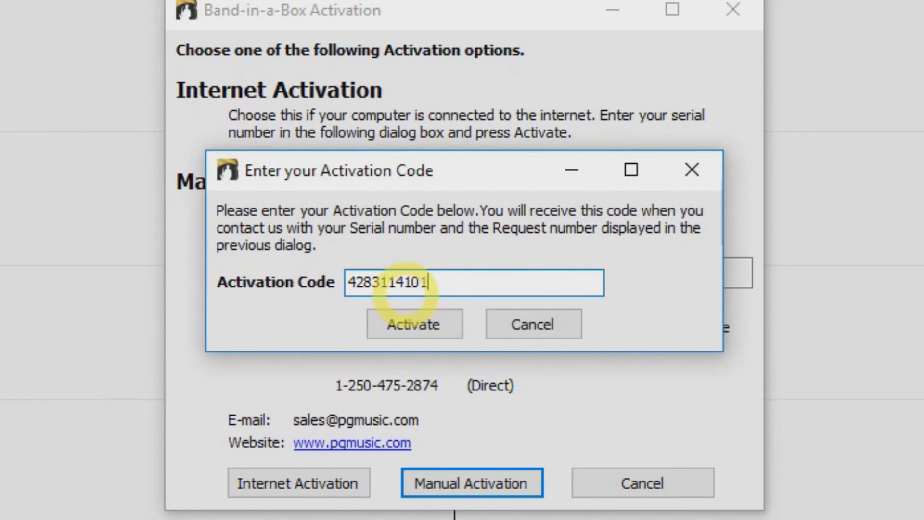
Step: Enter the activation code, activate, and dismiss the success message
click(433, 321)
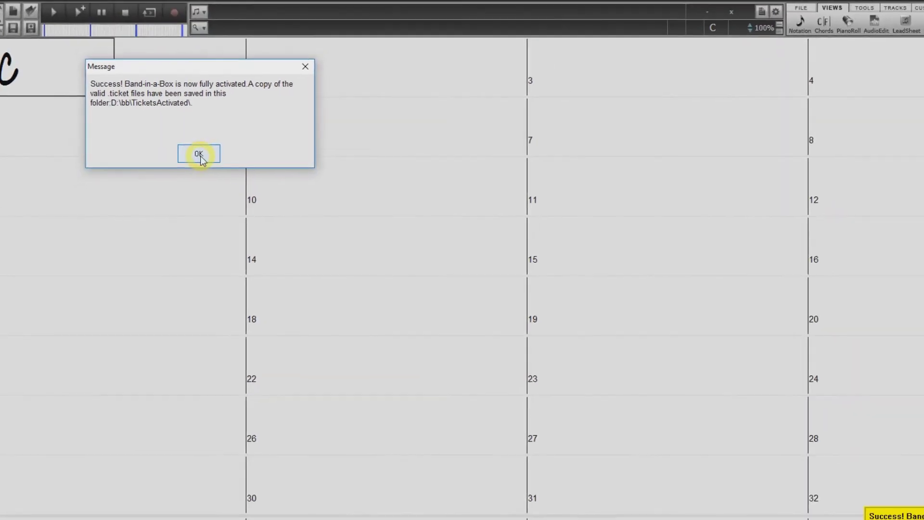
click(199, 155)
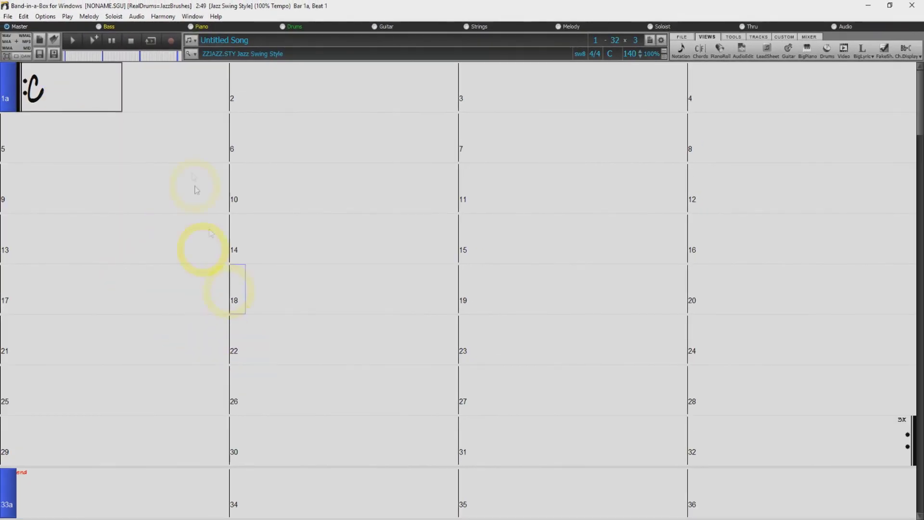
Step: Rebuild the style master list from StylePicker, finding 5,414 styles, and close the style browser
click(195, 55)
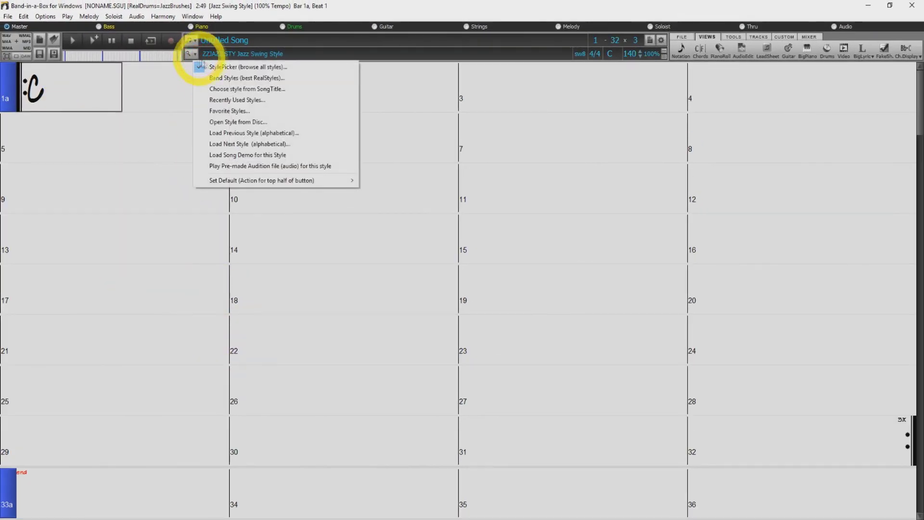
click(219, 66)
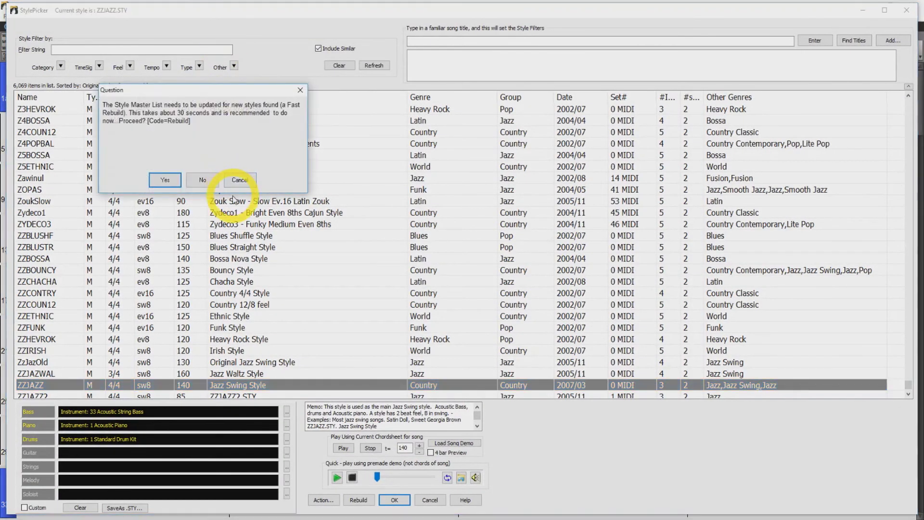
click(165, 180)
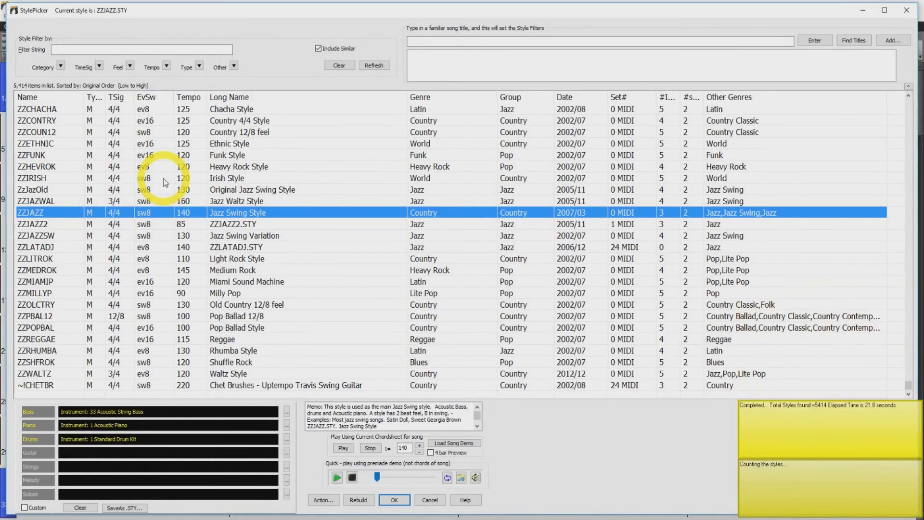
click(906, 9)
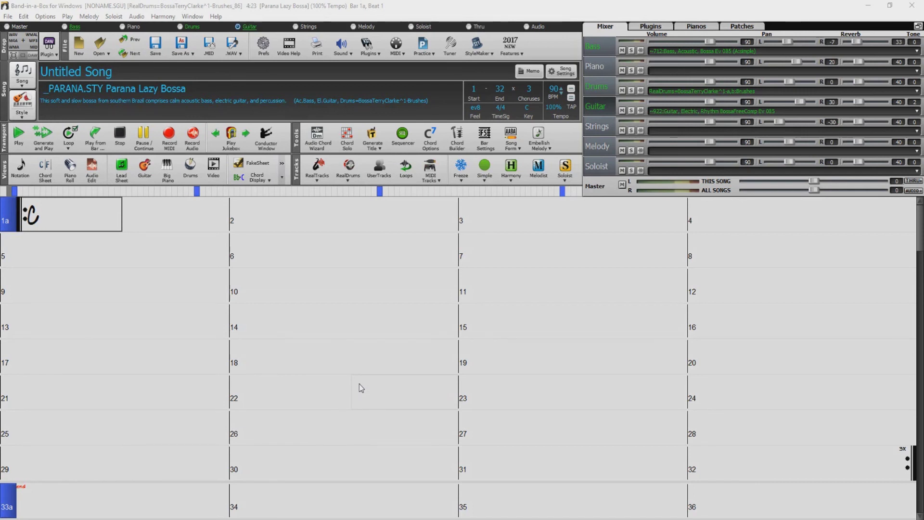
click(319, 176)
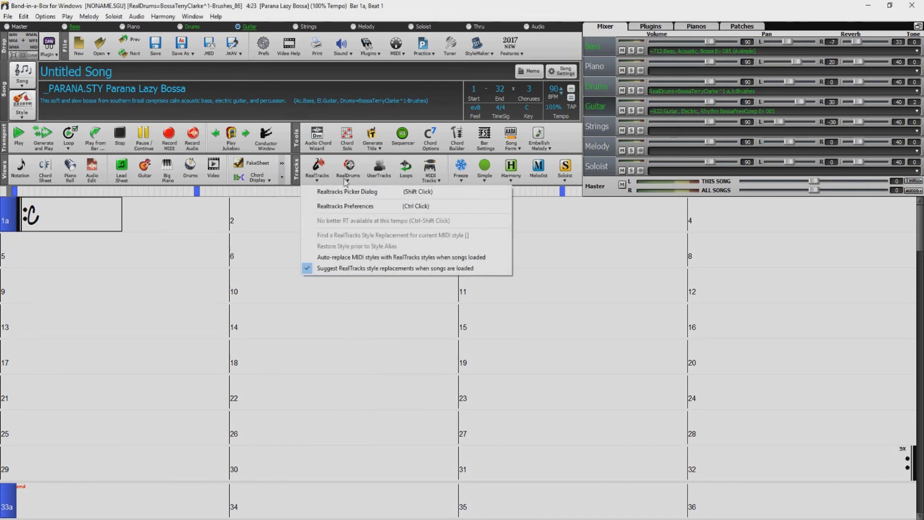
Step: In RealTracks Settings, tick 'Use a custom folder location' and pick E:\bb\RealTracks on UltraPAK
click(357, 210)
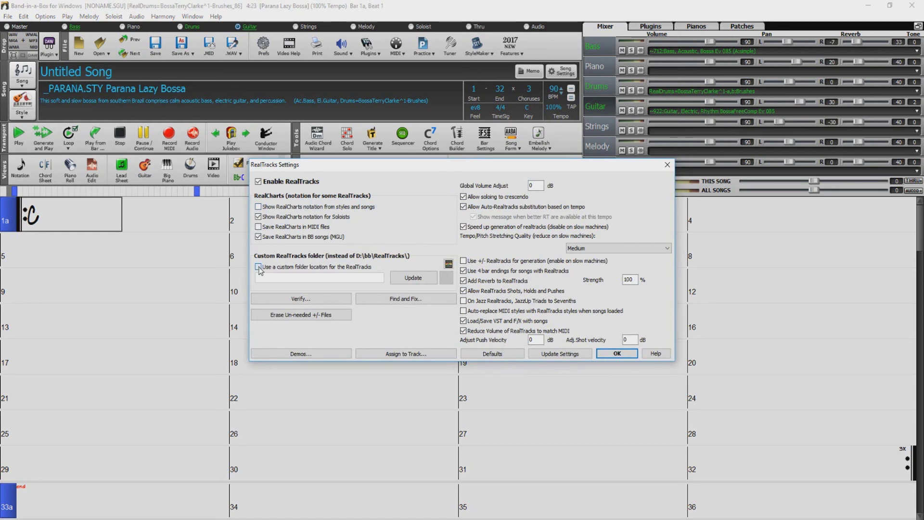
click(359, 267)
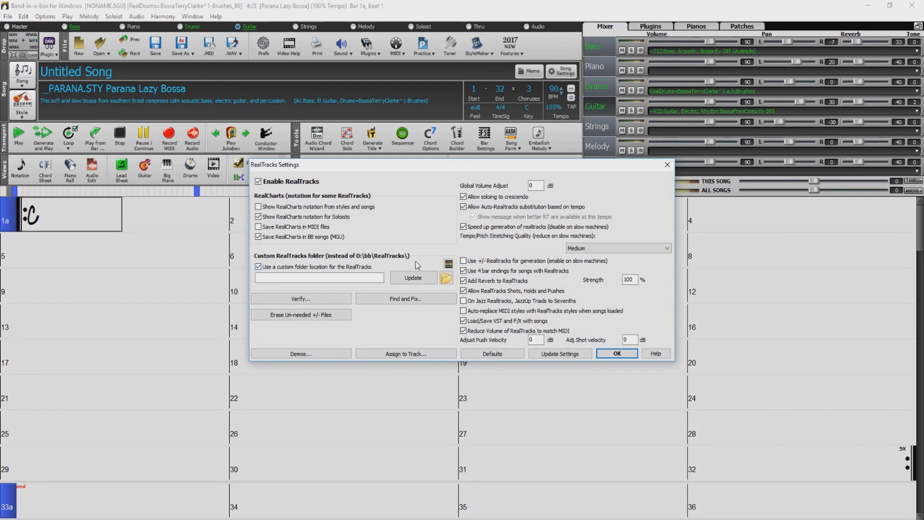
click(447, 280)
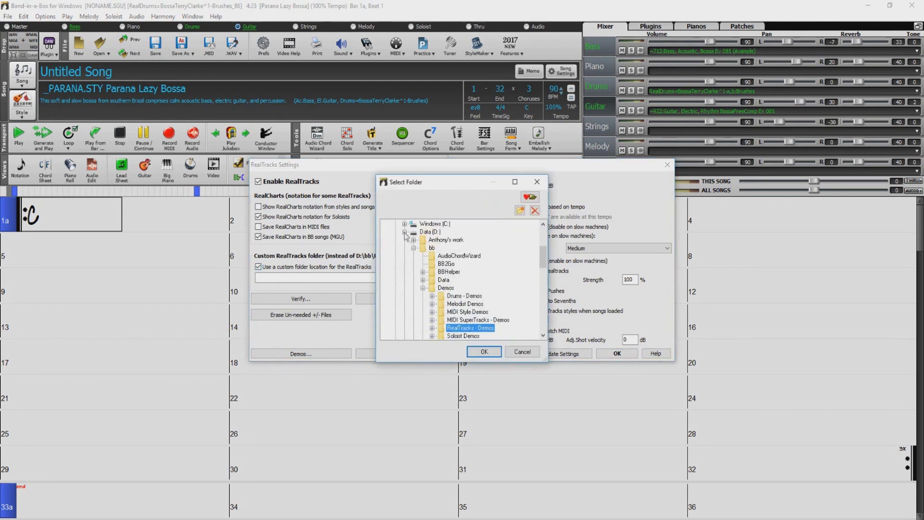
click(405, 232)
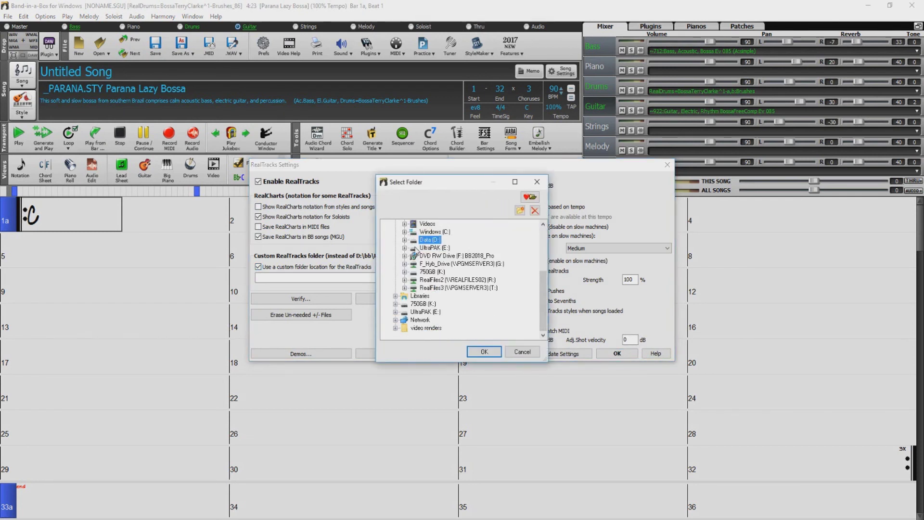
double_click(436, 248)
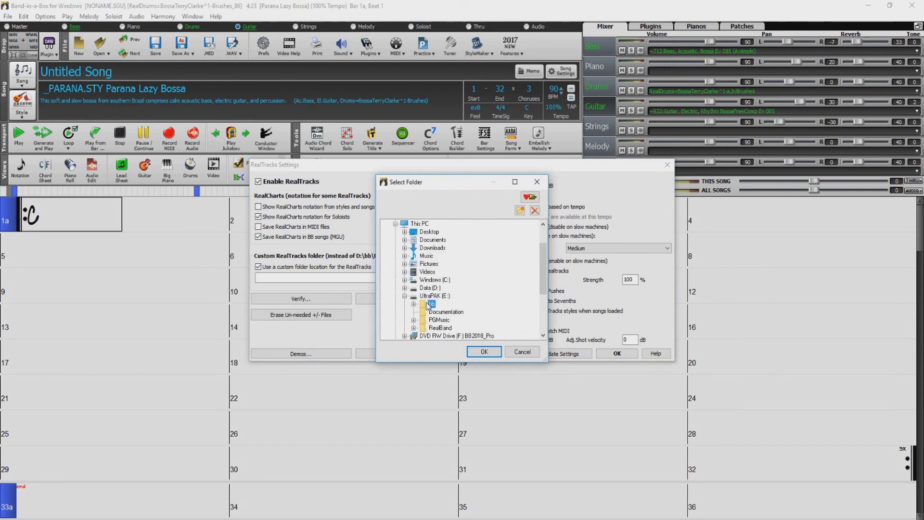
double_click(430, 305)
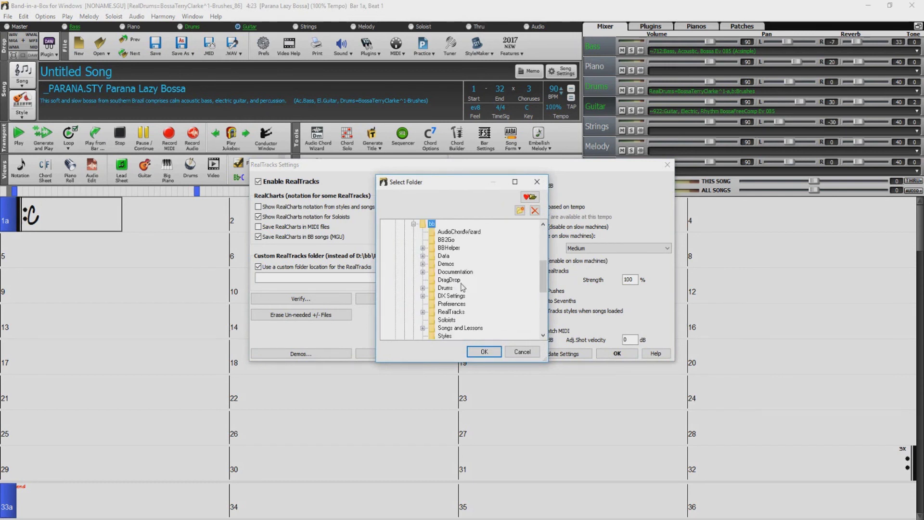
click(450, 313)
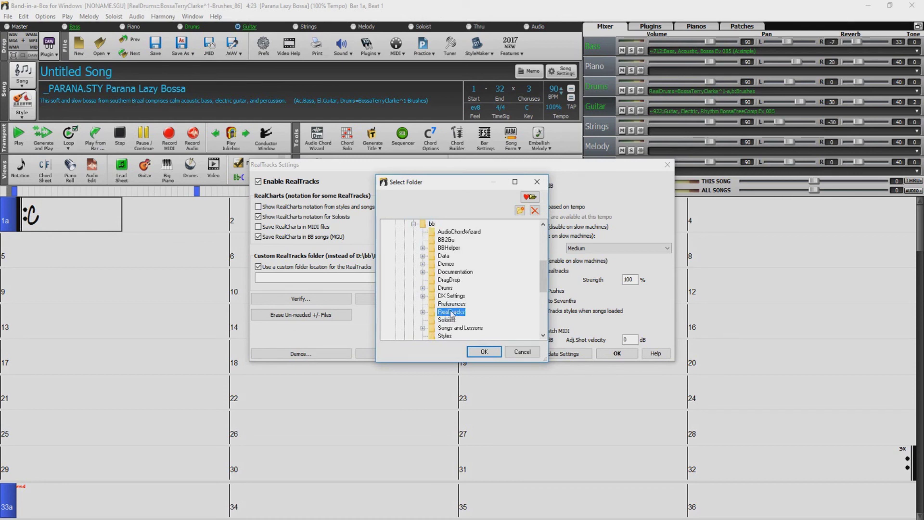
click(485, 352)
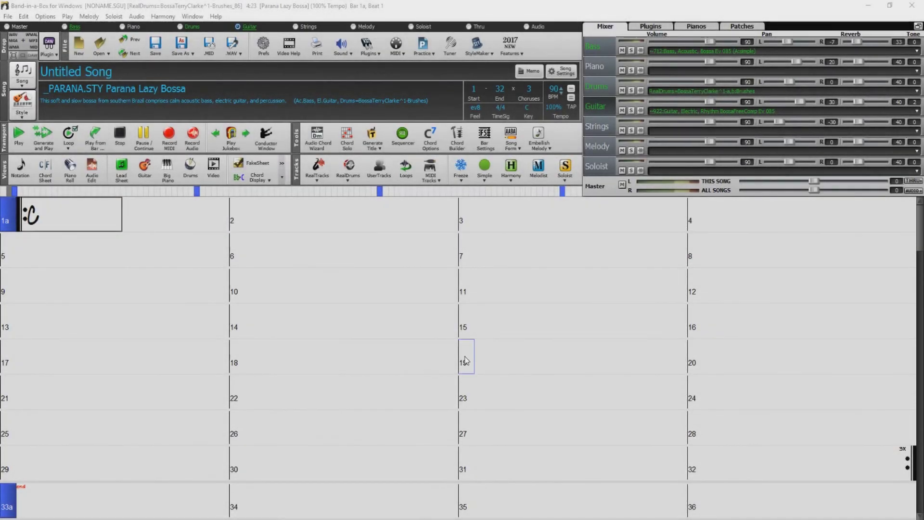
click(348, 177)
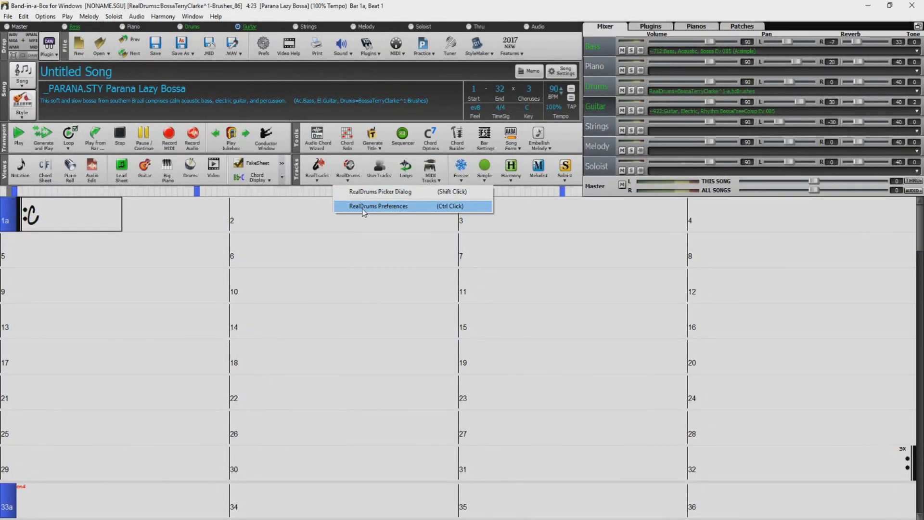
Step: In RealDrums Settings, tick 'Use a custom folder location' and pick E:\bb\Drums\
click(392, 208)
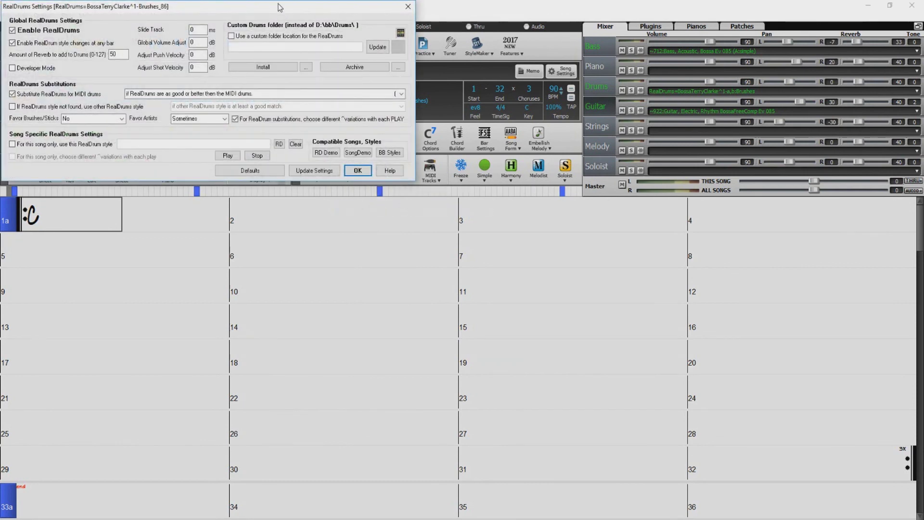
drag(278, 6, 517, 256)
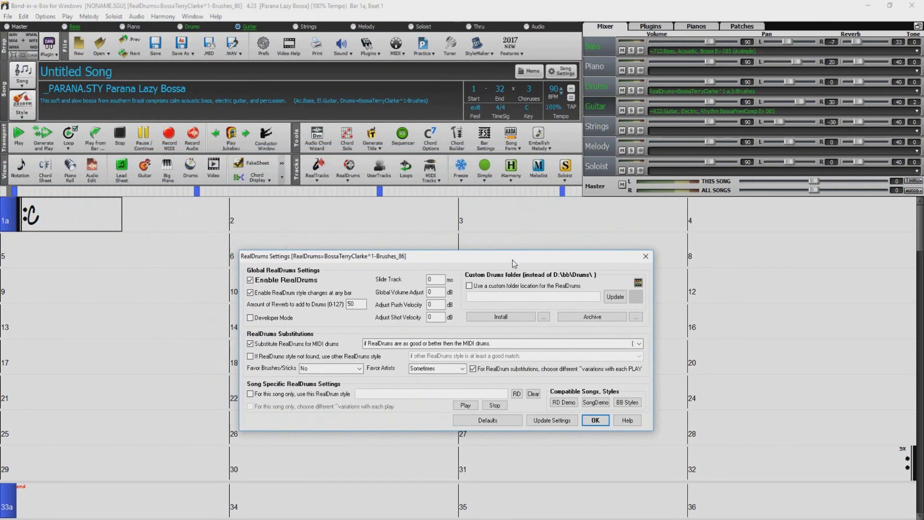
click(470, 286)
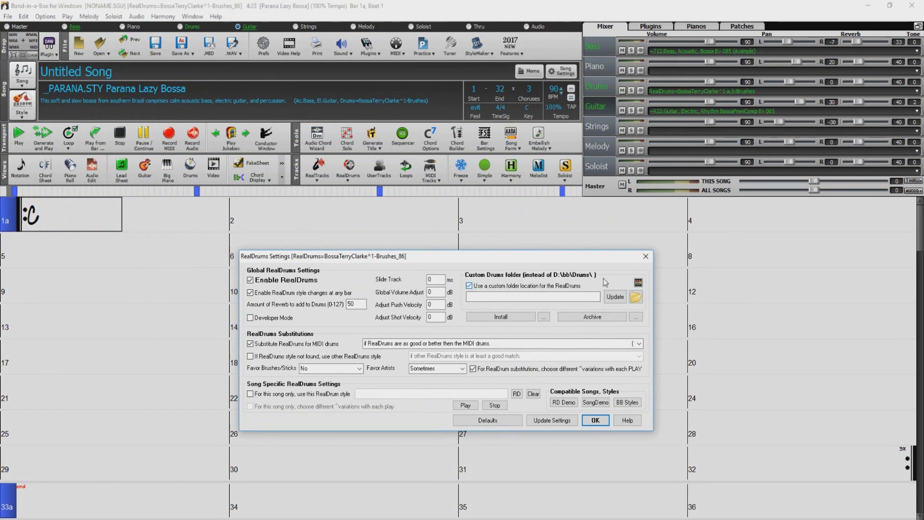
click(635, 297)
click(405, 257)
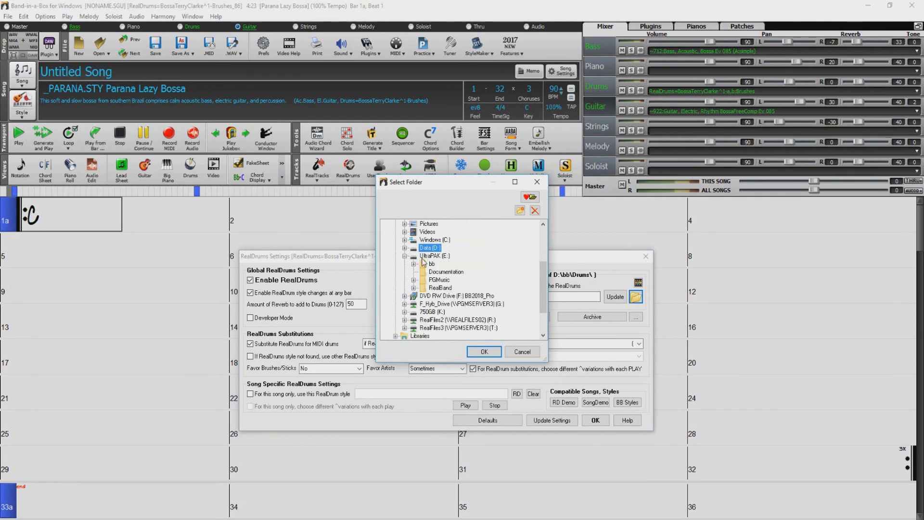
click(414, 264)
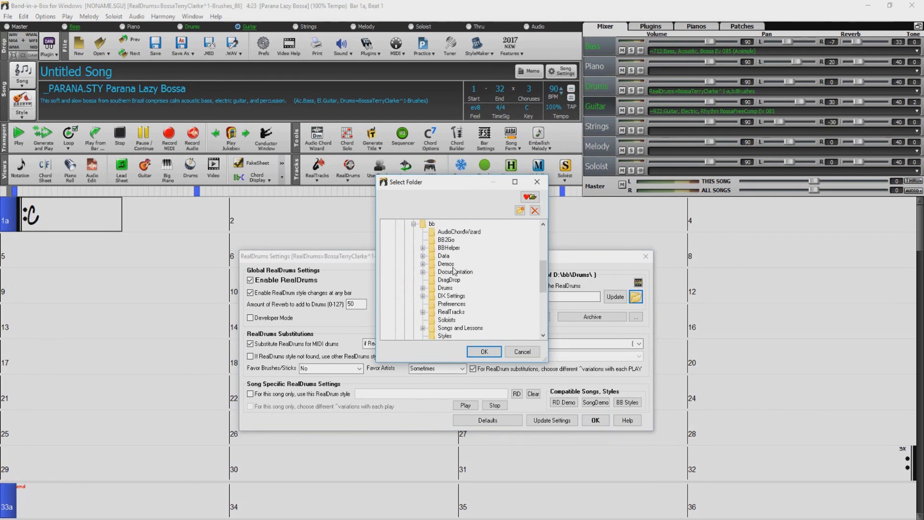
click(444, 288)
click(483, 352)
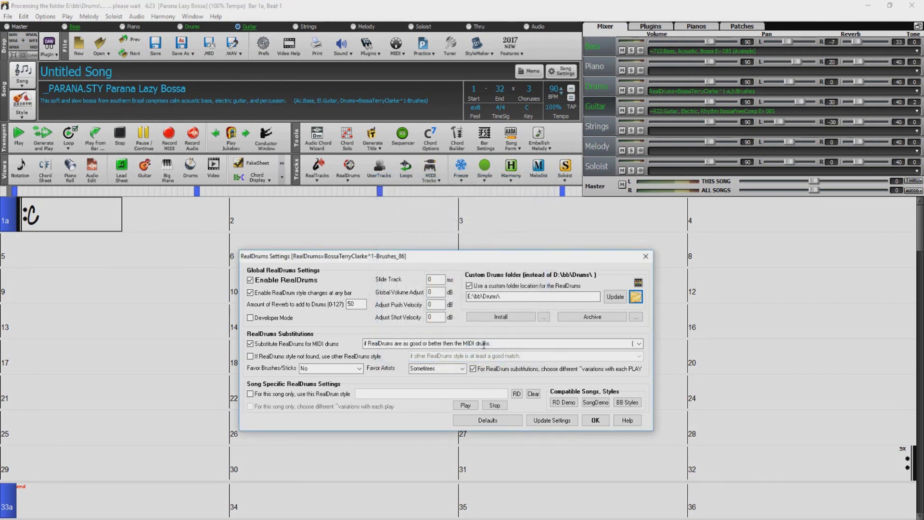